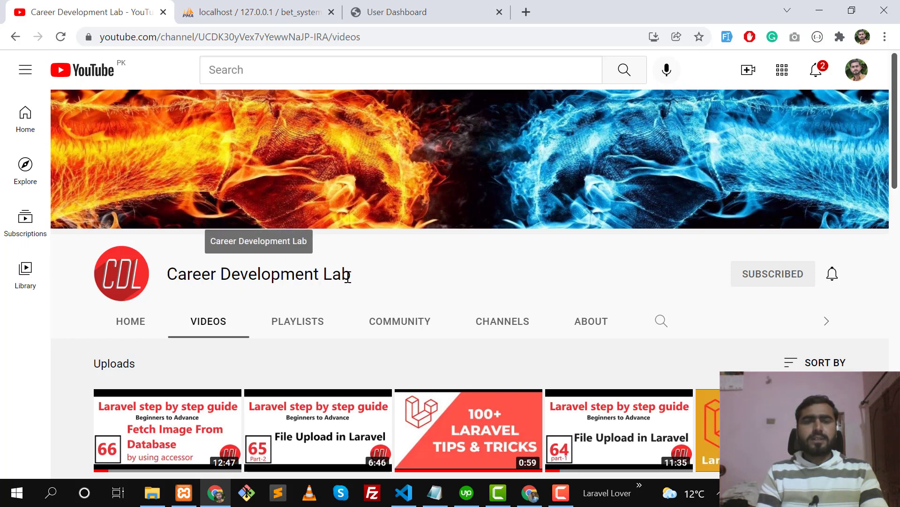
# Highlight the Career Development Lab channel name and scroll through the channel page.
pyautogui.moveTo(352, 276); pyautogui.dragTo(171, 283)
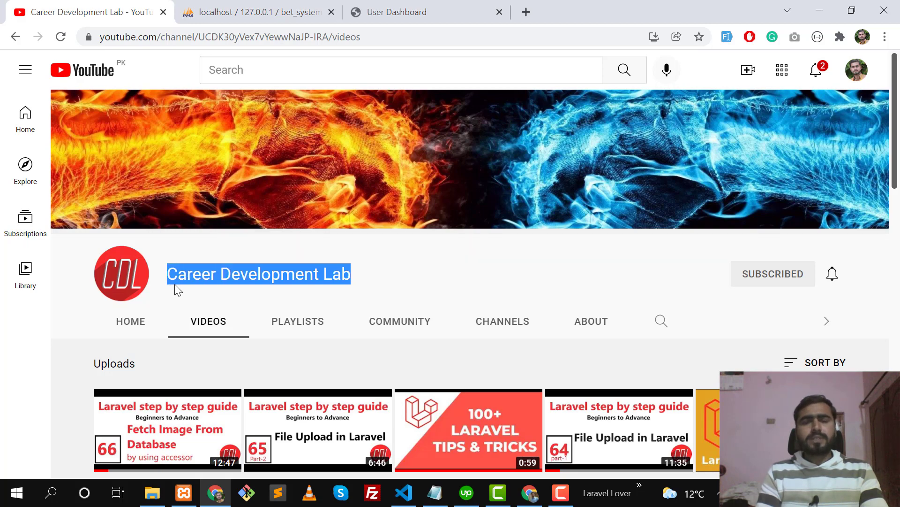
pyautogui.click(385, 280)
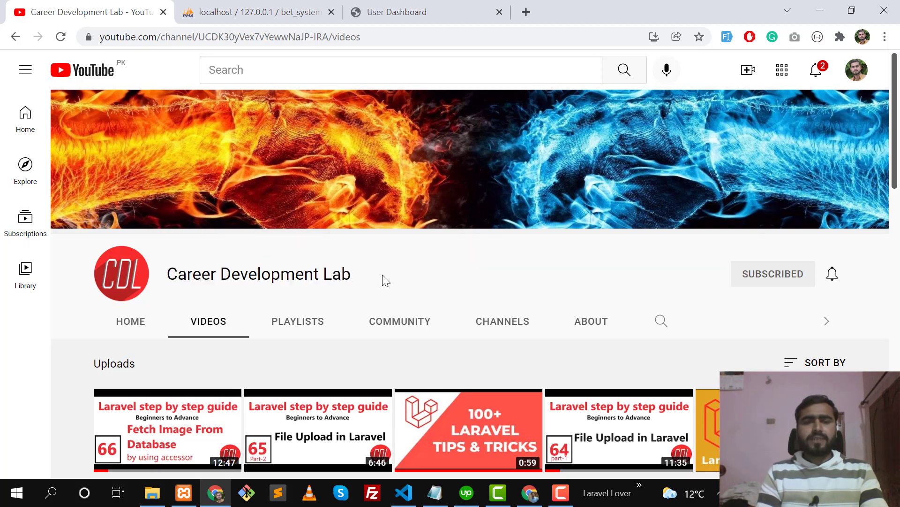
pyautogui.scroll(-4, 415, 322)
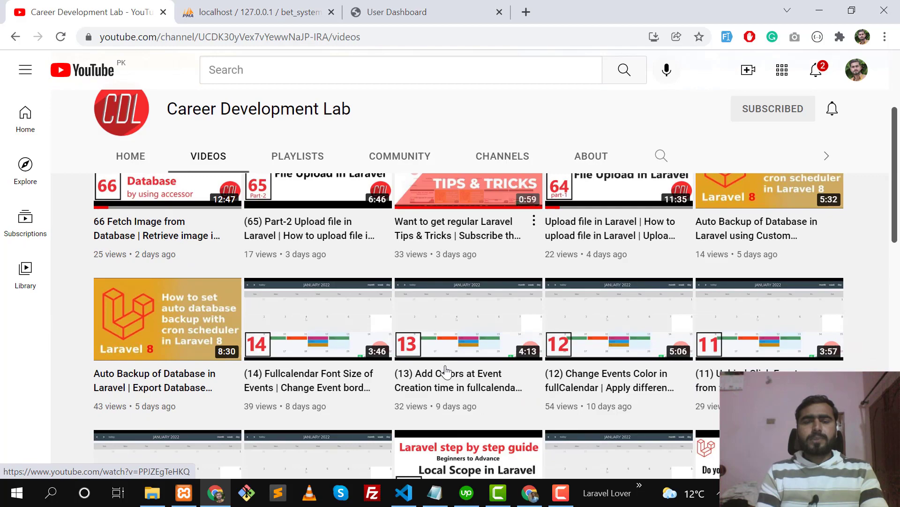
pyautogui.scroll(-6, 445, 372)
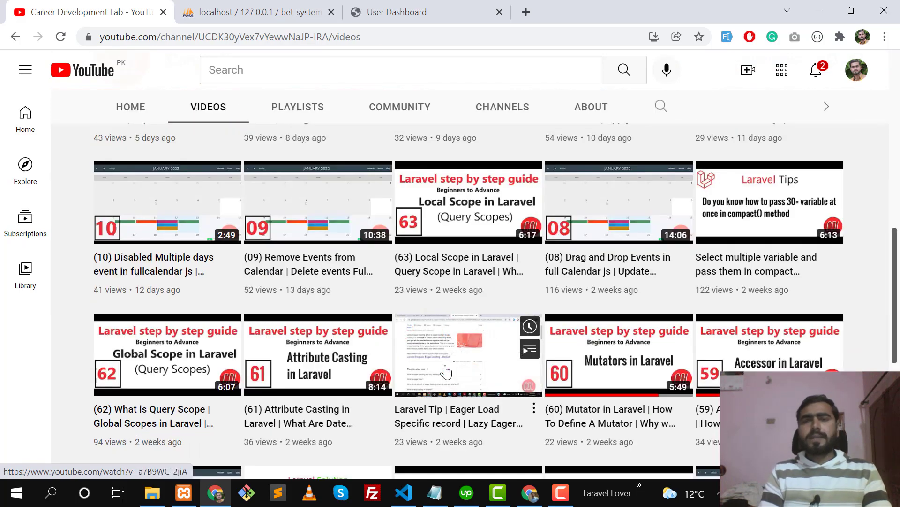
pyautogui.scroll(-6, 446, 372)
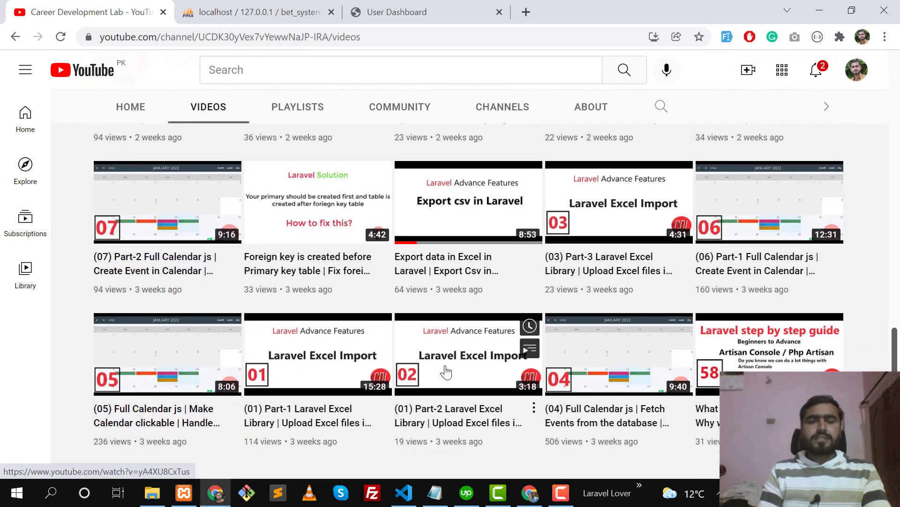
pyautogui.scroll(15, 446, 372)
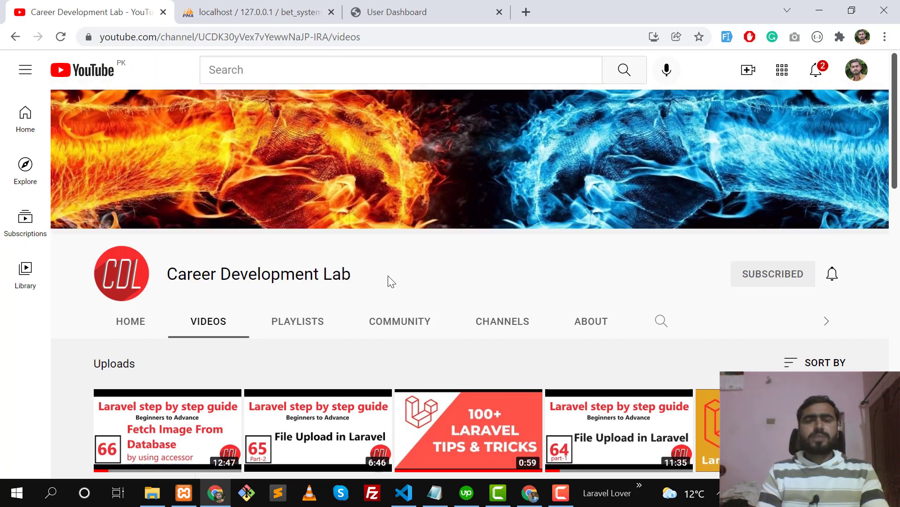
# Open the Community tab and scroll through the Laravel and JavaScript code-tip posts.
pyautogui.click(404, 321)
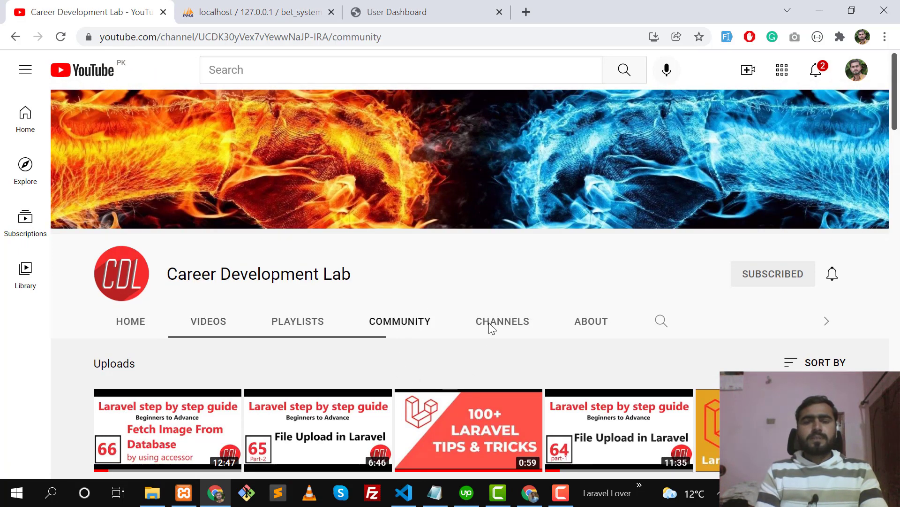
pyautogui.scroll(-4, 497, 295)
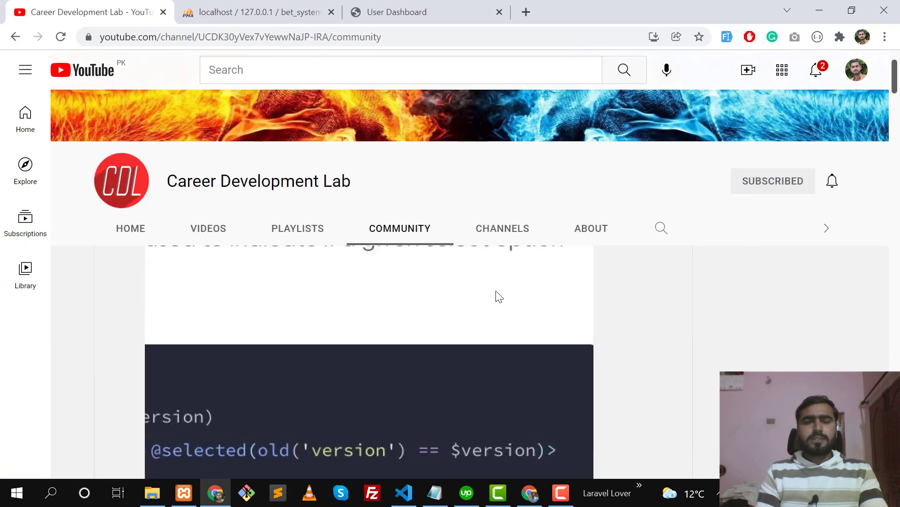
pyautogui.scroll(-10, 535, 384)
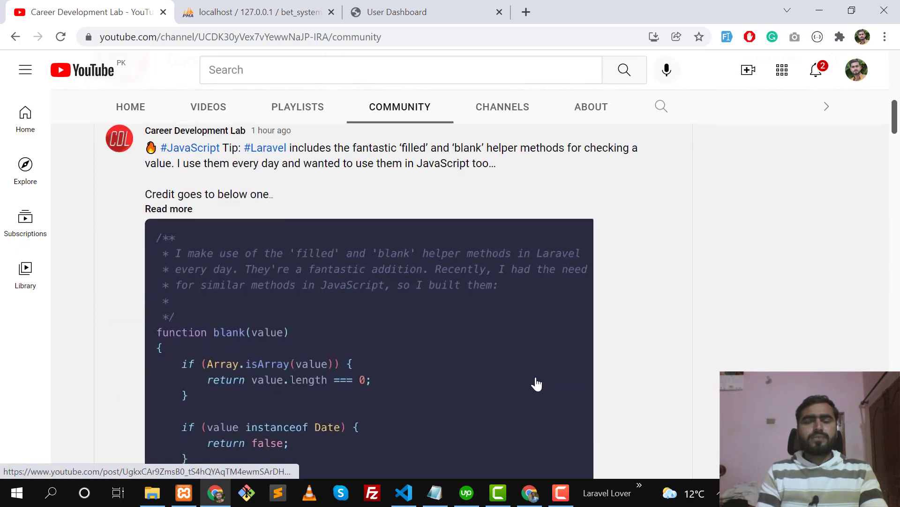
pyautogui.scroll(-2, 537, 383)
pyautogui.scroll(-3, 442, 412)
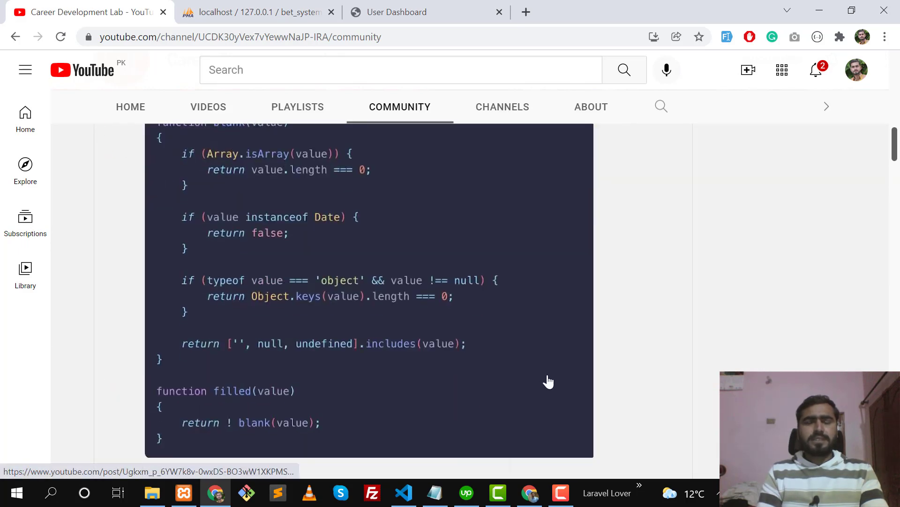
pyautogui.scroll(-12, 600, 376)
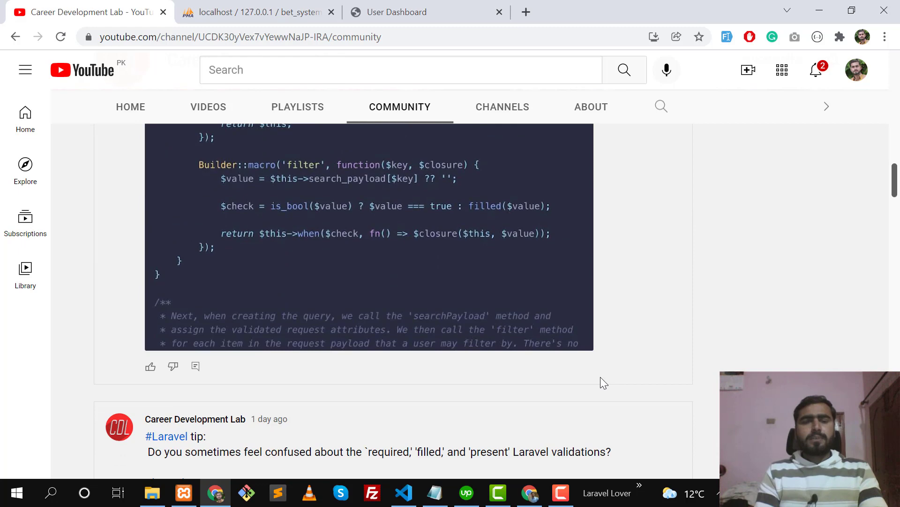
pyautogui.scroll(-20, 601, 377)
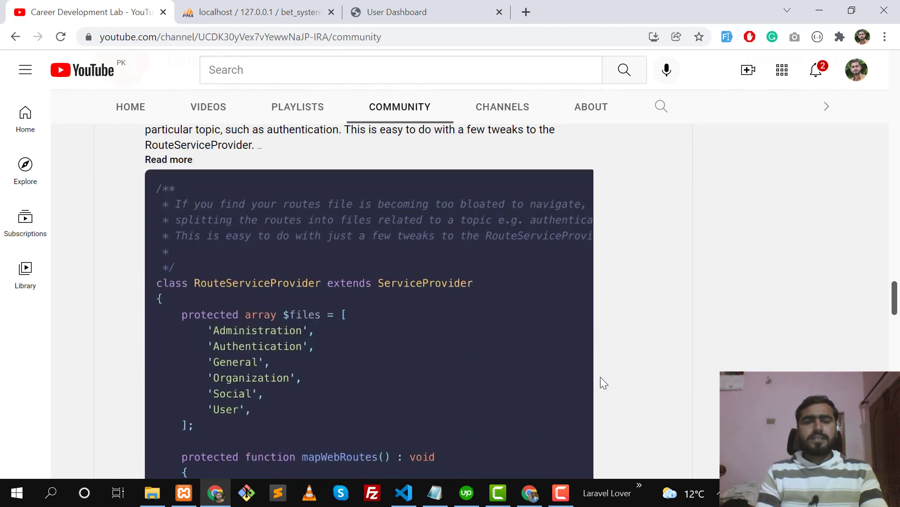
pyautogui.scroll(-5, 601, 378)
pyautogui.scroll(4, 601, 378)
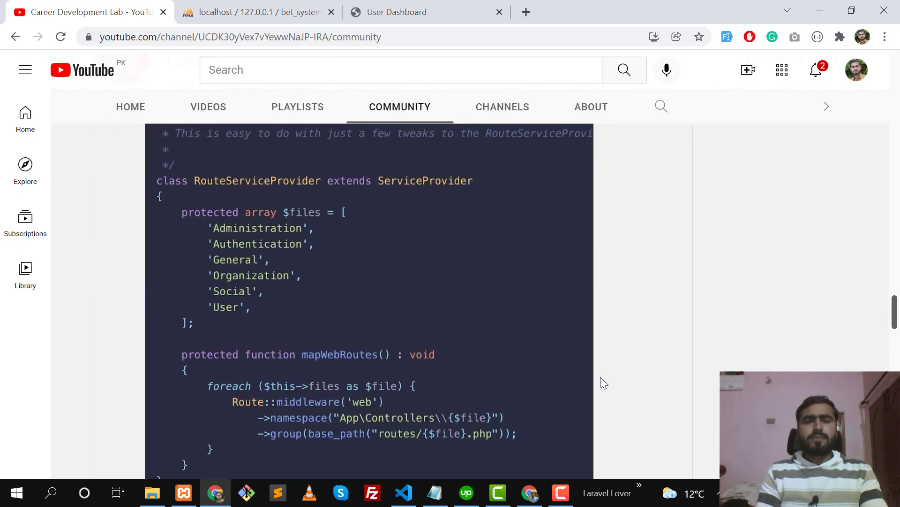
pyautogui.scroll(9, 600, 376)
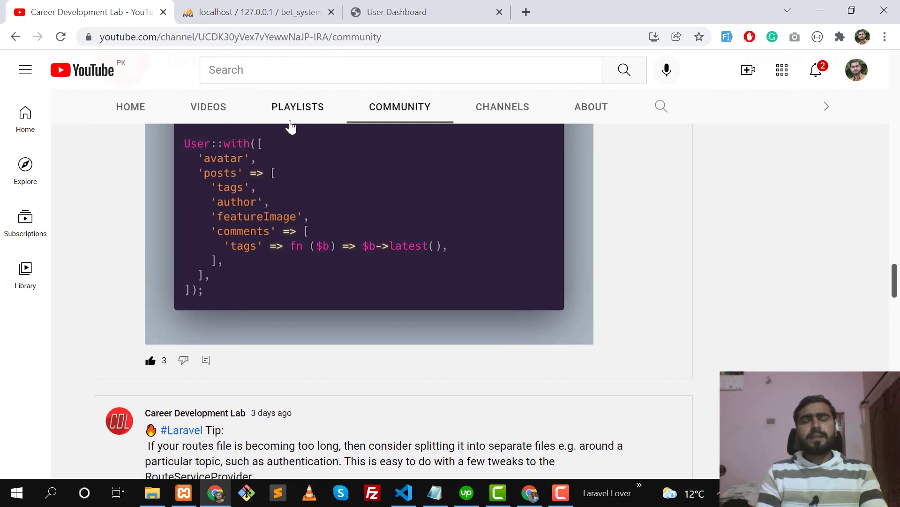
# Browse the Playlists grid, including Laravel Tips and Laravel step by step guide, then return to the top.
pyautogui.click(289, 110)
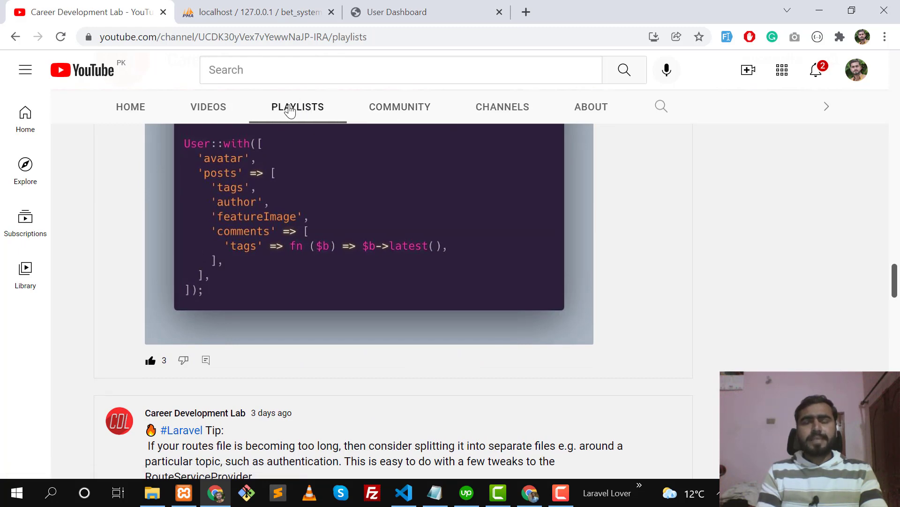
pyautogui.scroll(-3, 278, 304)
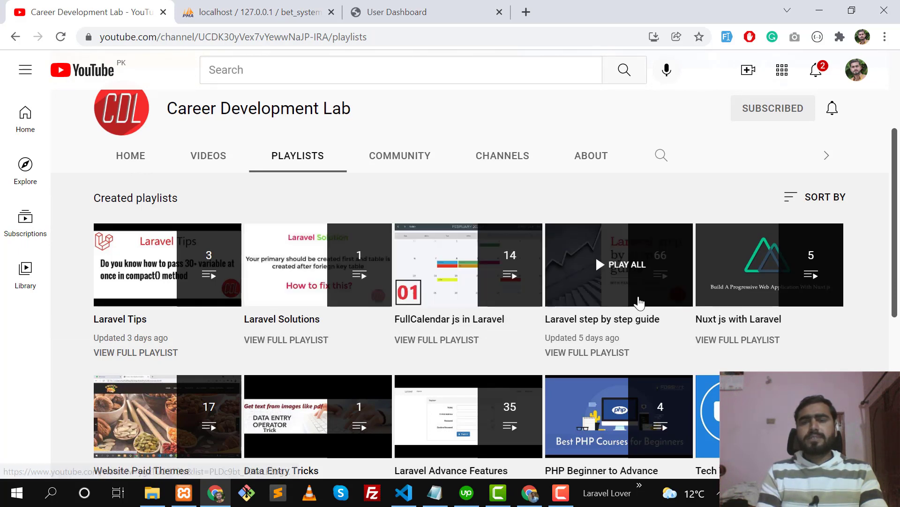
pyautogui.scroll(-1, 639, 301)
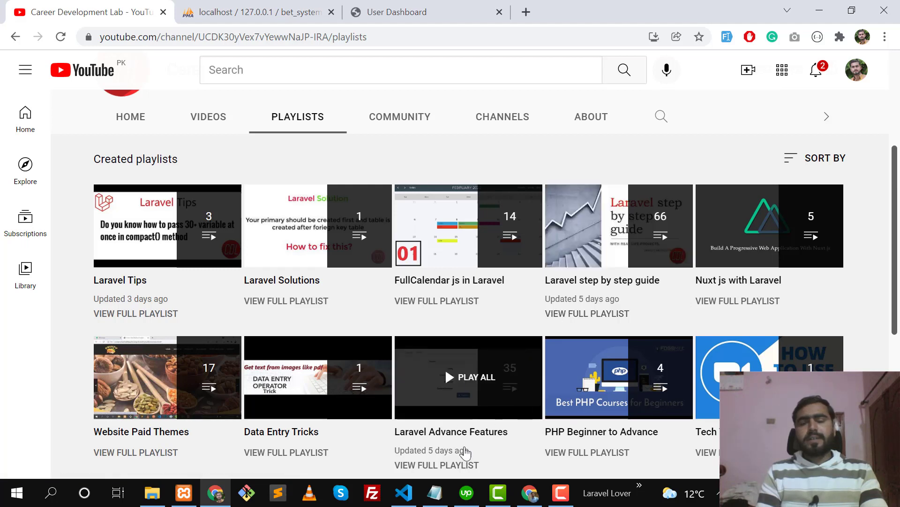
pyautogui.scroll(-1, 471, 443)
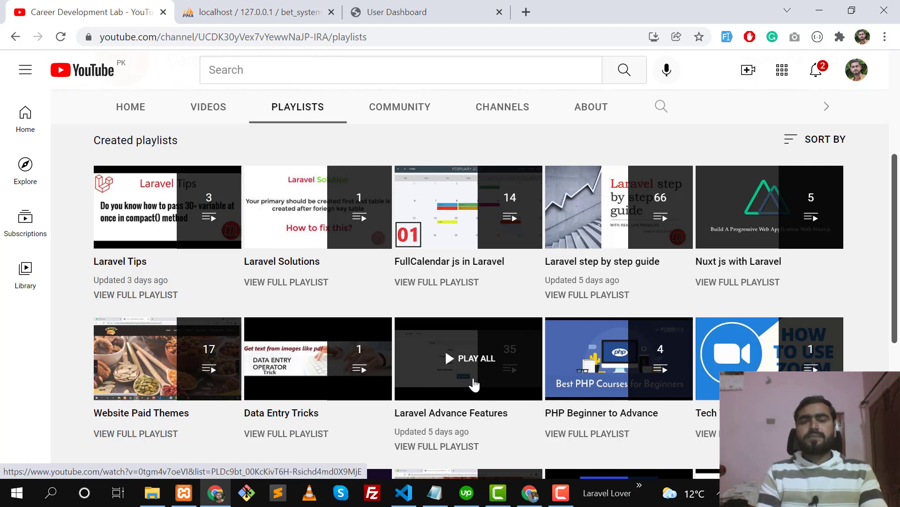
pyautogui.scroll(5, 473, 384)
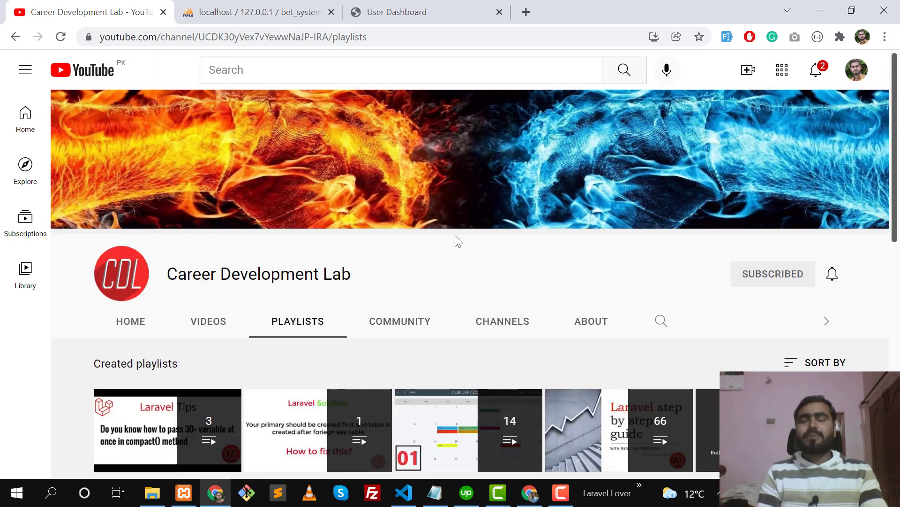
# On the User Dashboard, pick Bet of the Day's £15 7 Days Access plan with Buy Now.
pyautogui.click(382, 10)
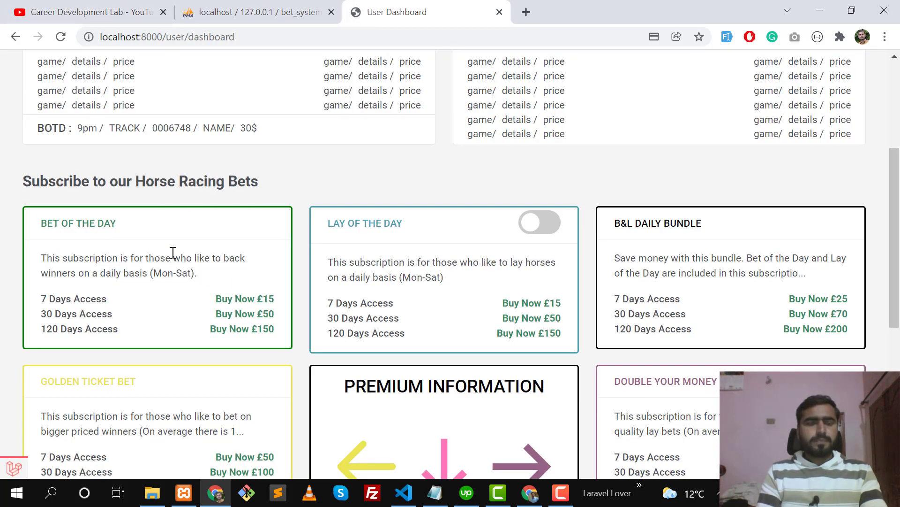
pyautogui.scroll(1, 181, 255)
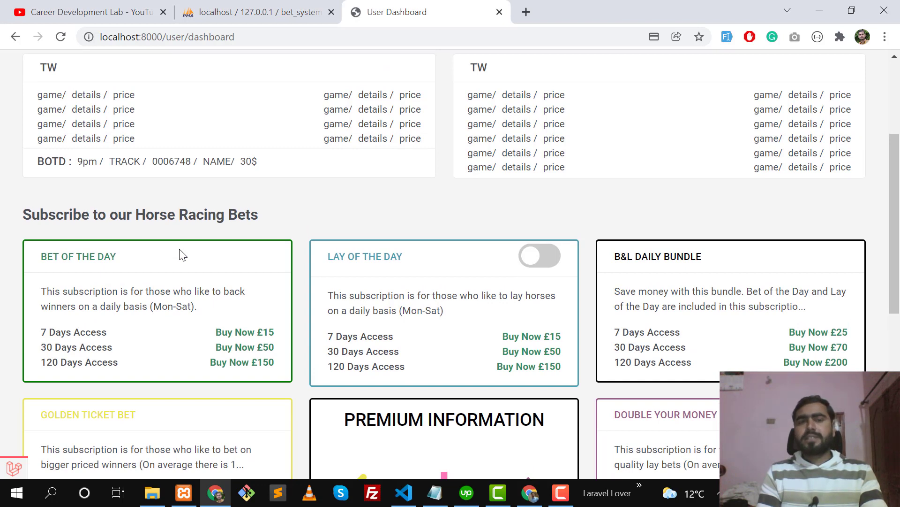
pyautogui.scroll(-1, 181, 255)
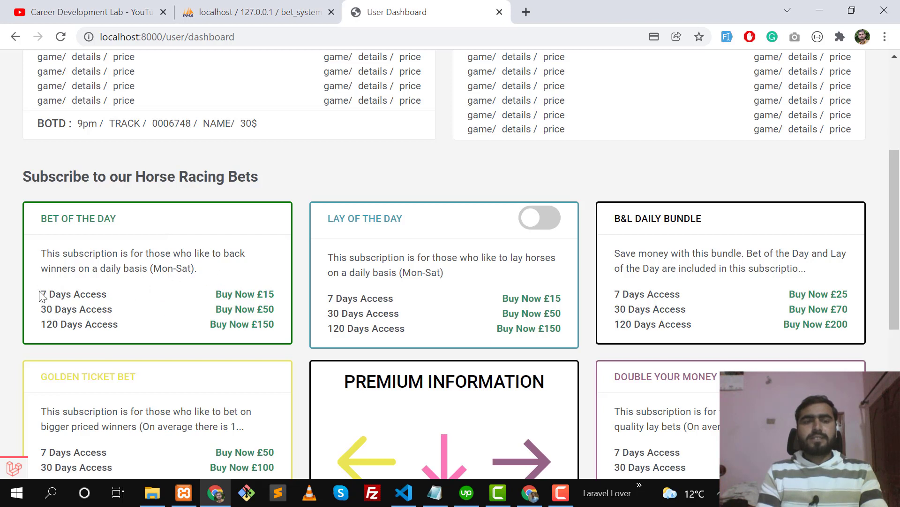
pyautogui.moveTo(40, 294); pyautogui.dragTo(118, 296)
pyautogui.click(119, 298)
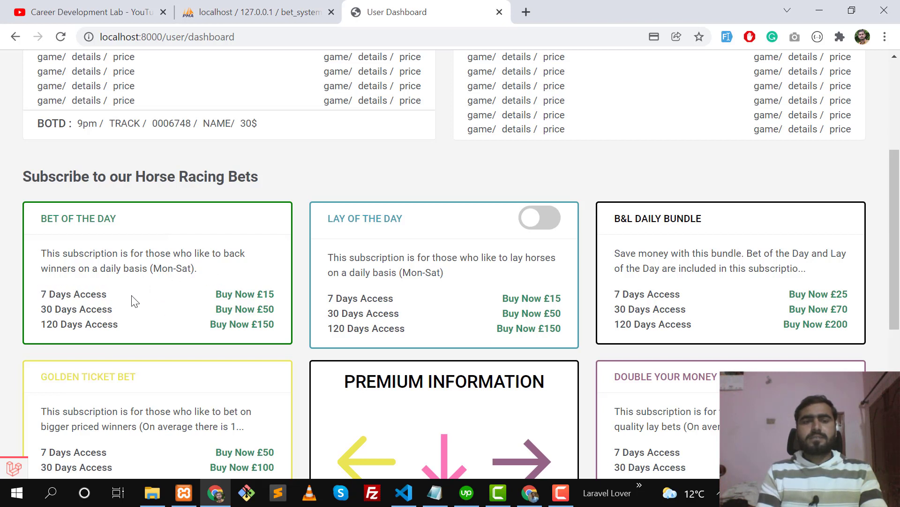
# Start checkout and point out the Bet of the day plan title and £15 price.
pyautogui.click(225, 295)
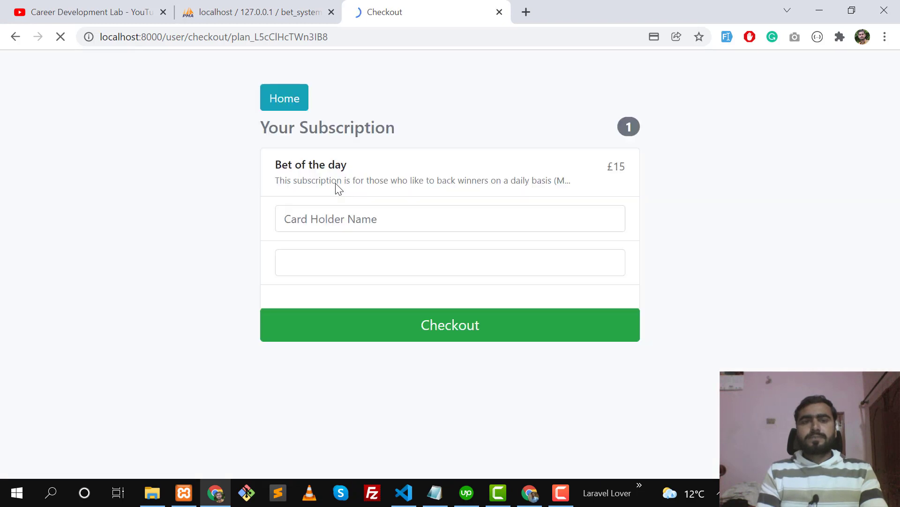
pyautogui.moveTo(274, 164); pyautogui.dragTo(336, 165)
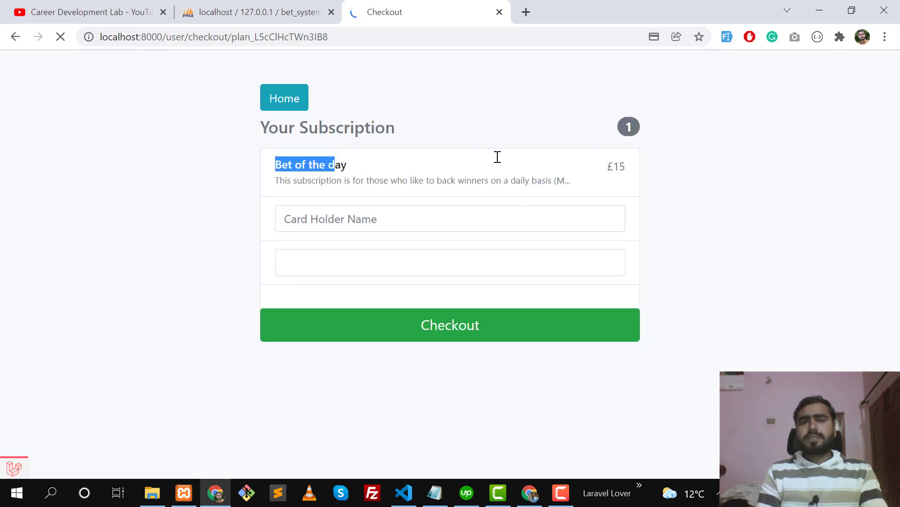
pyautogui.moveTo(603, 166); pyautogui.dragTo(651, 179)
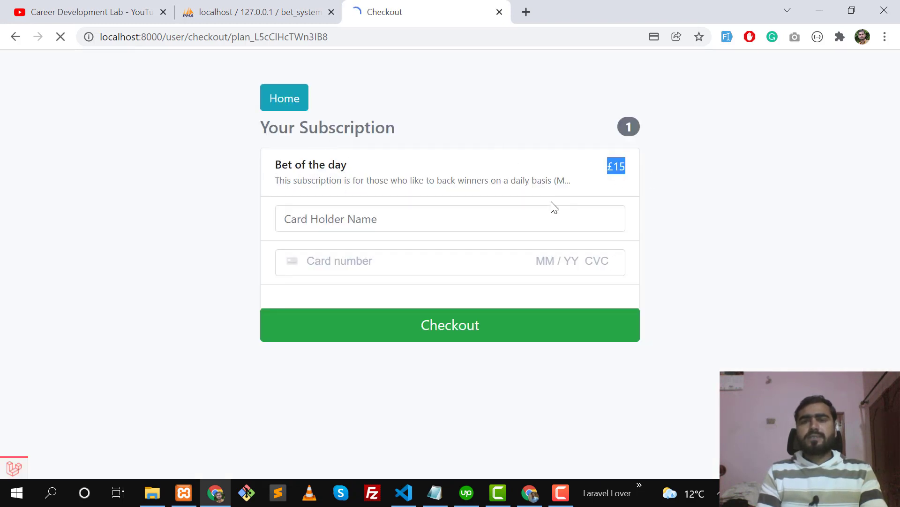
# Fill in the saved cardholder name, the 4242 test card number, expiry 04/24 and CVC.
pyautogui.click(465, 209)
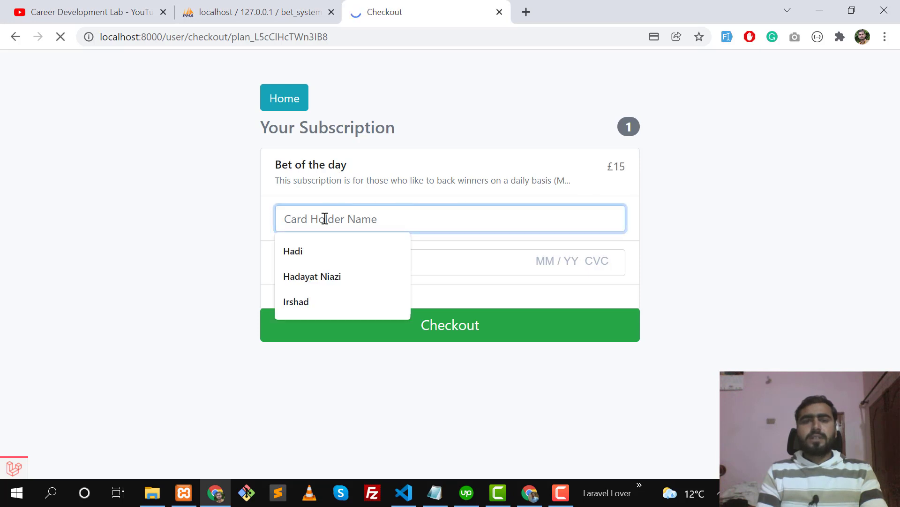
pyautogui.click(333, 281)
pyautogui.click(337, 261)
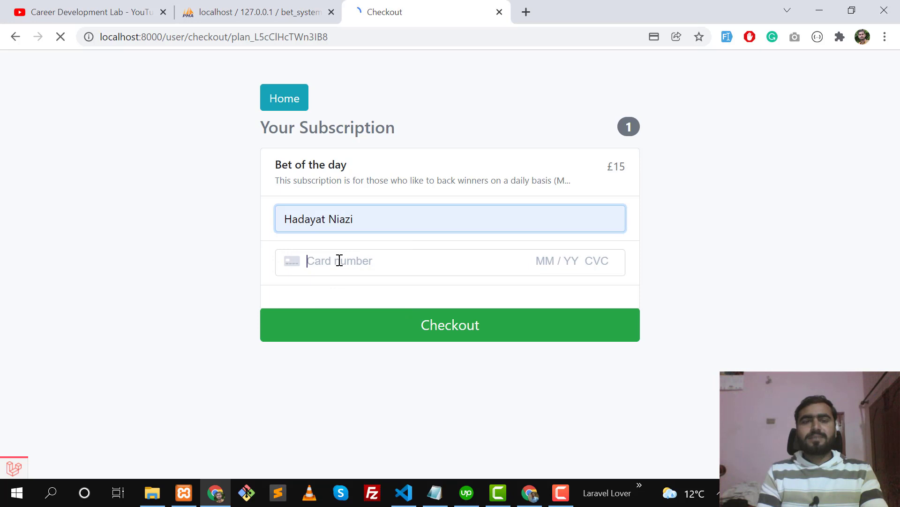
pyautogui.write('424')
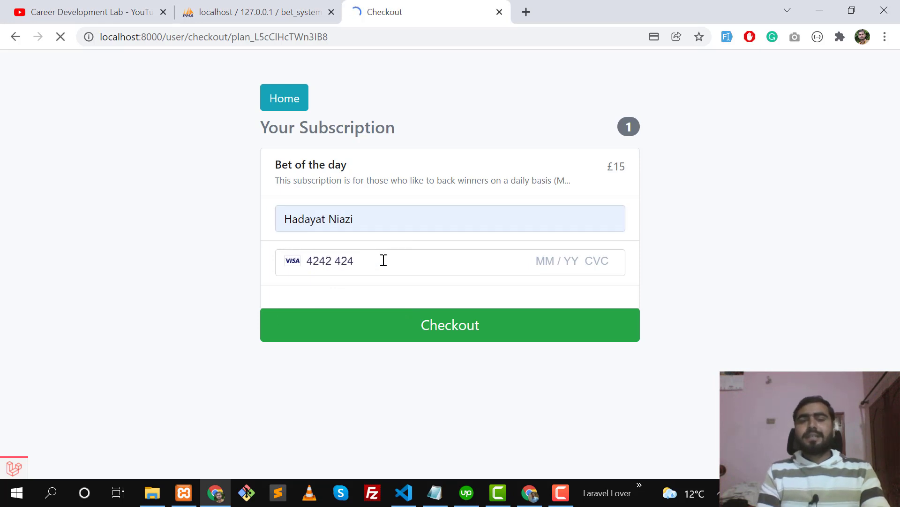
pyautogui.write('2424424242')
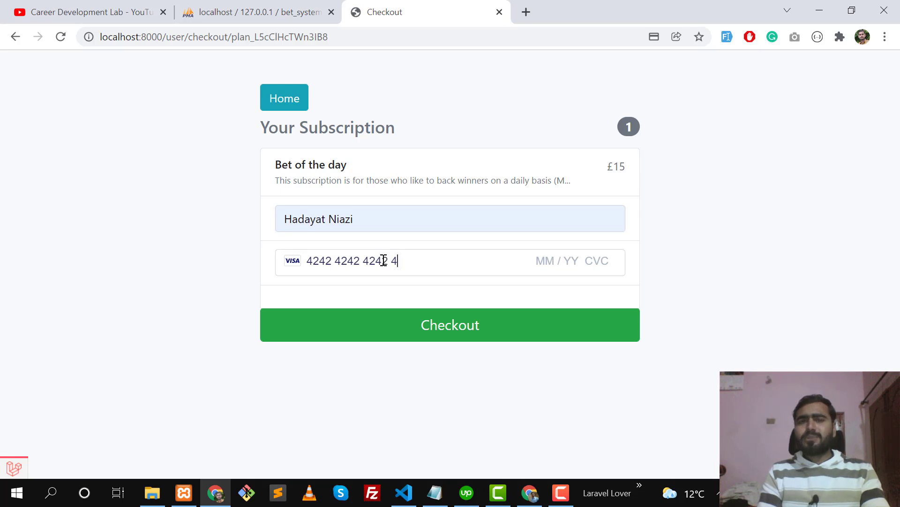
pyautogui.write('242')
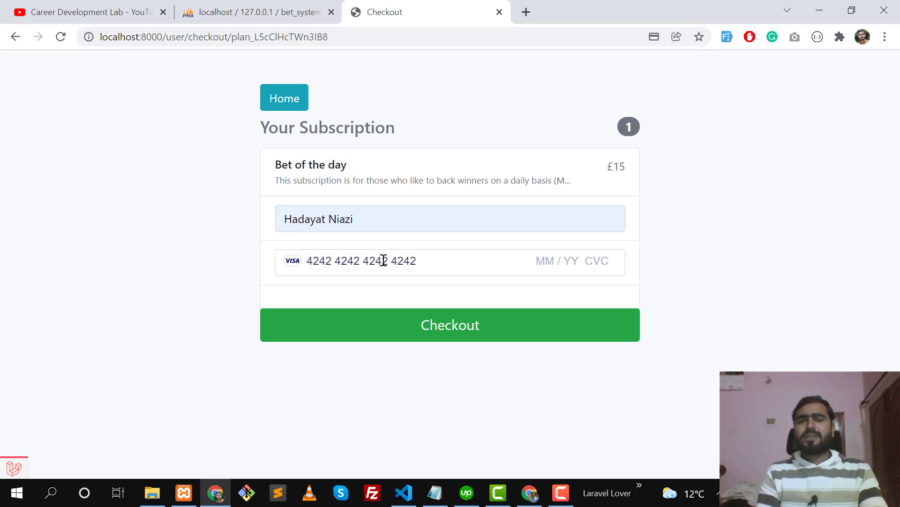
pyautogui.write('04242')
pyautogui.write('4 / 24 24')
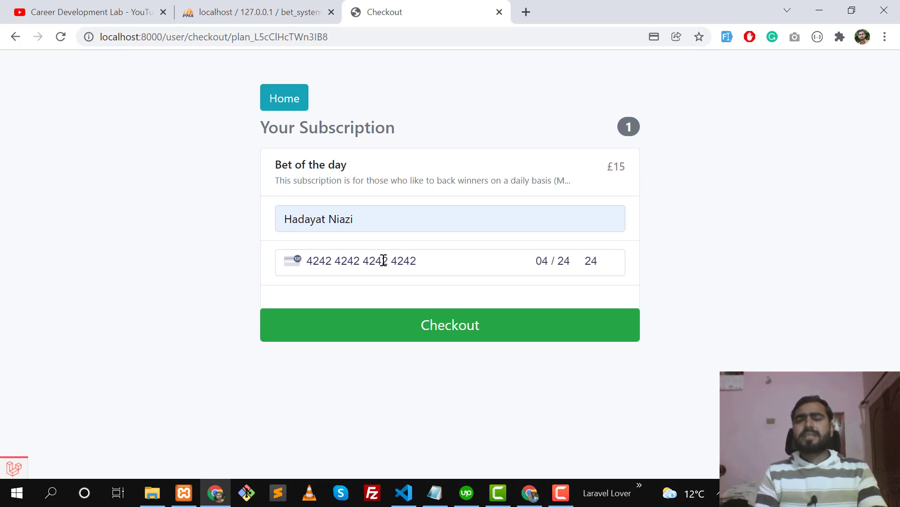
pyautogui.write('2')
pyautogui.click(249, 244)
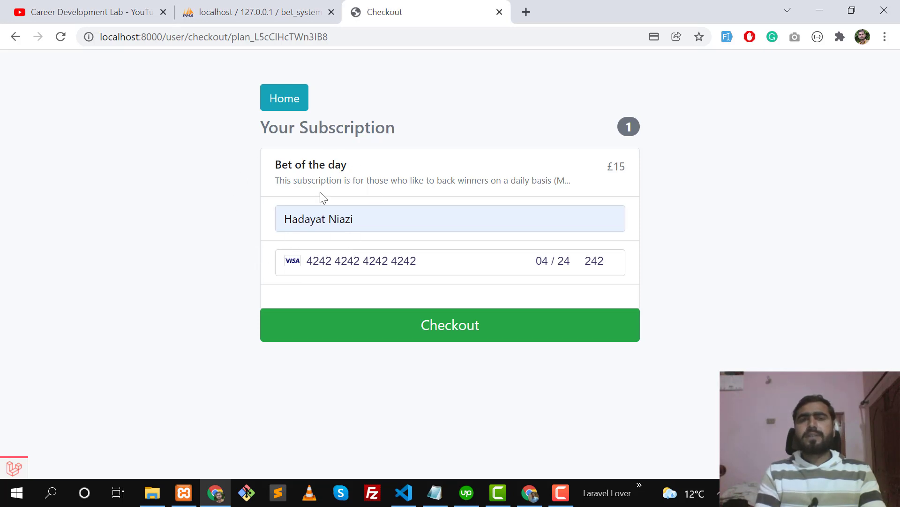
# Submit the £15 Bet of the day payment, then switch to the Stripe dashboard window.
pyautogui.click(438, 326)
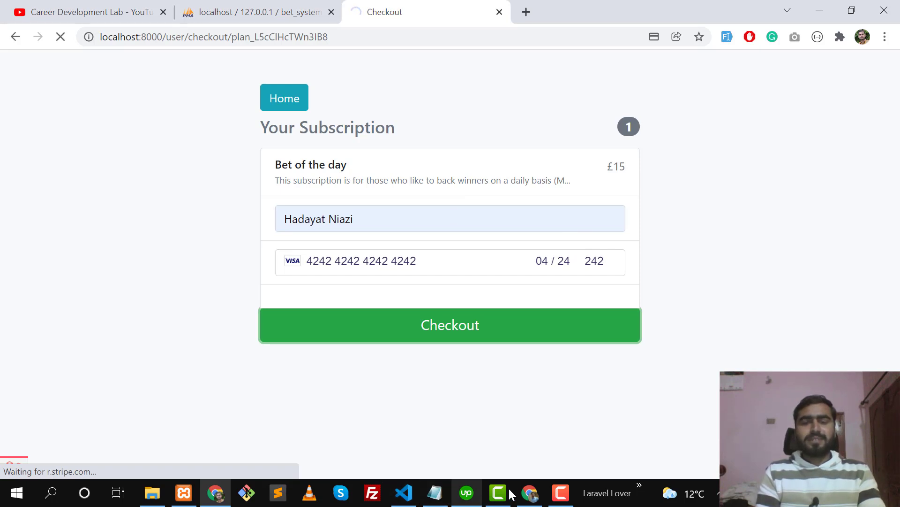
pyautogui.click(530, 493)
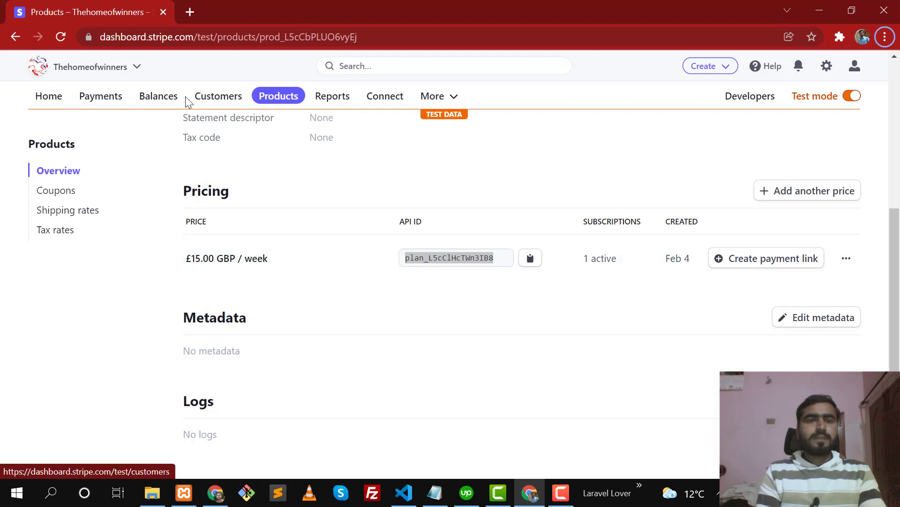
# Reload the Stripe product page, then return to the app's Thank You page.
pyautogui.click(63, 37)
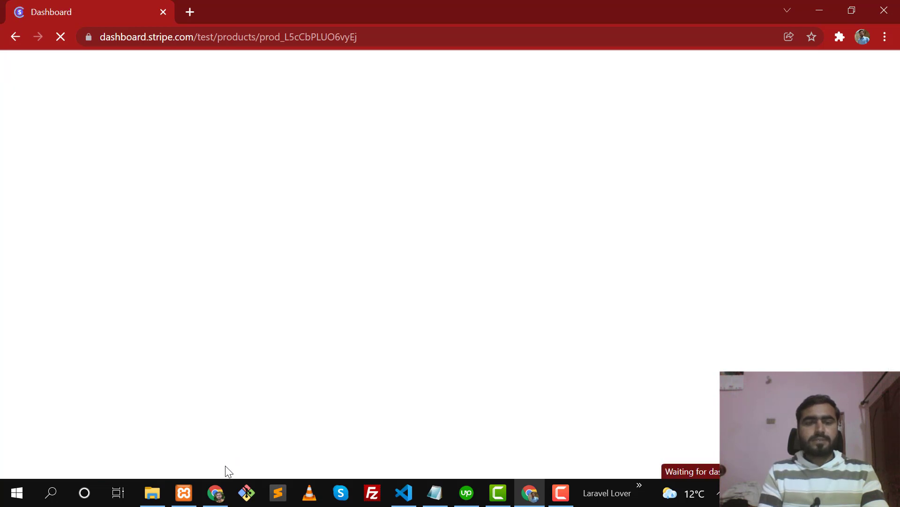
pyautogui.click(217, 493)
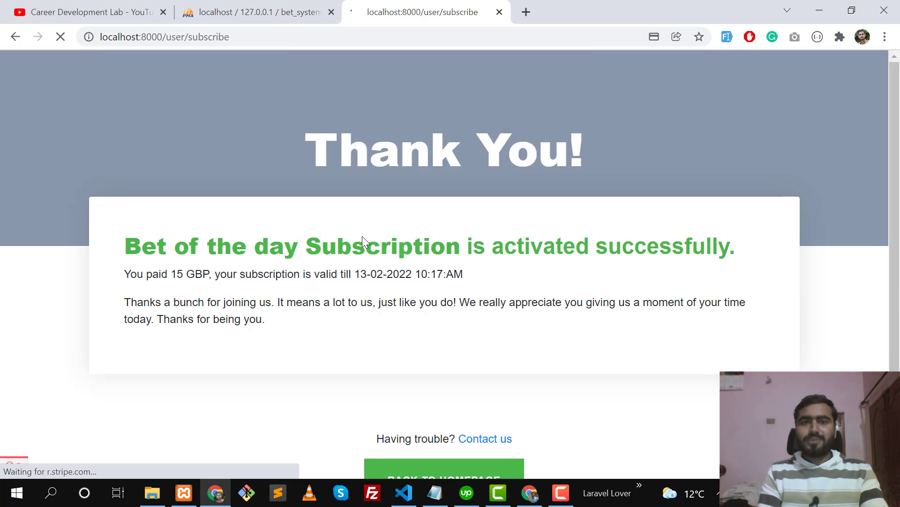
# Highlight the Thank You heading, activation message and 13-02-2022 valid-until date, then switch to Stripe.
pyautogui.moveTo(339, 145); pyautogui.dragTo(523, 150)
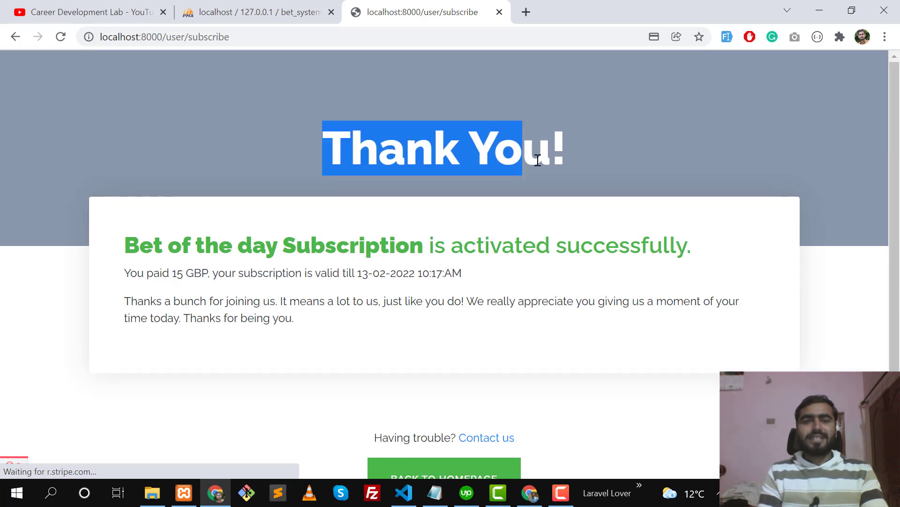
pyautogui.click(524, 150)
pyautogui.moveTo(133, 246); pyautogui.dragTo(233, 269)
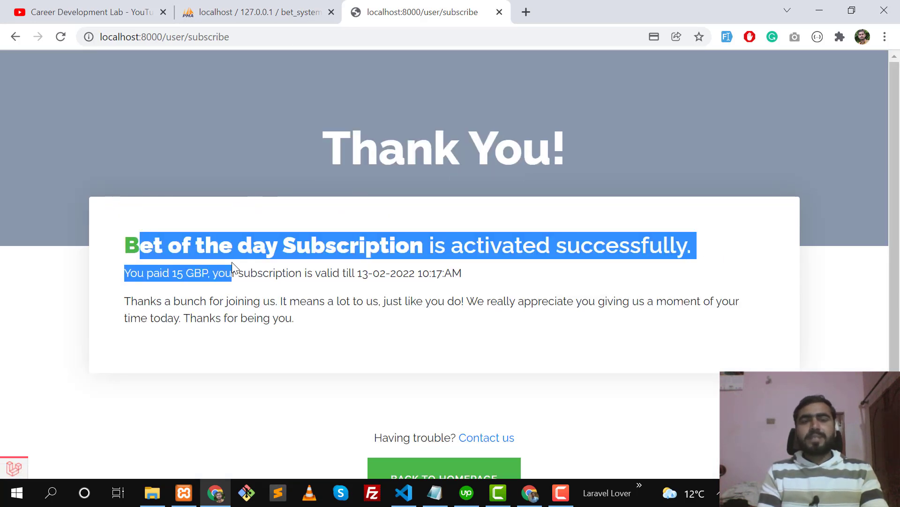
pyautogui.click(233, 268)
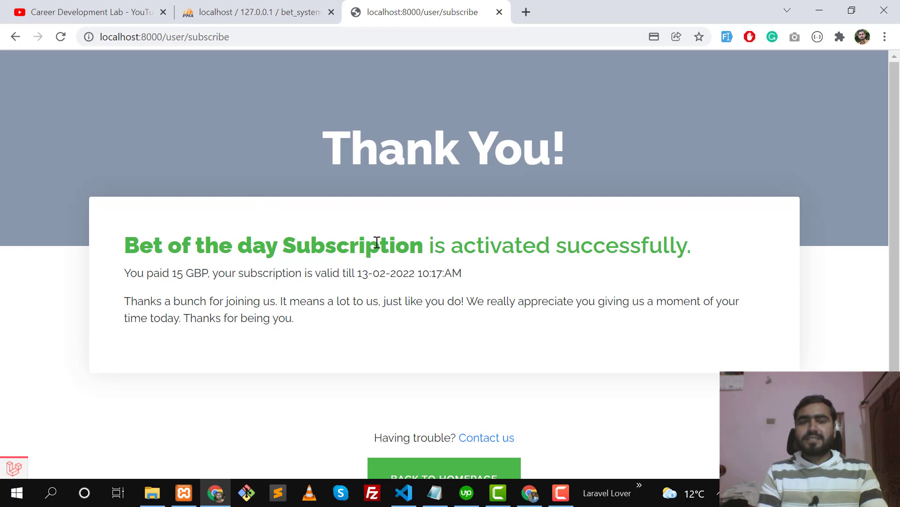
pyautogui.moveTo(287, 281); pyautogui.dragTo(428, 293)
pyautogui.click(432, 287)
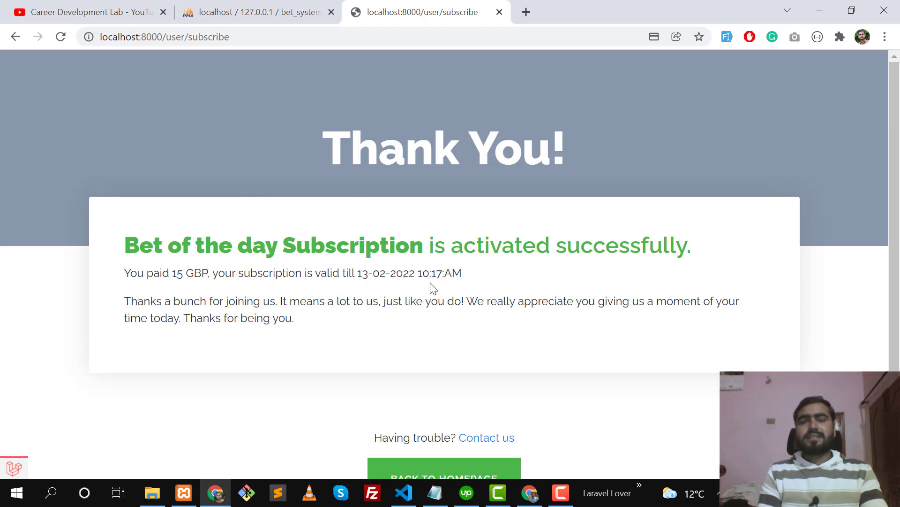
pyautogui.hotkey('alt', 'Tab')
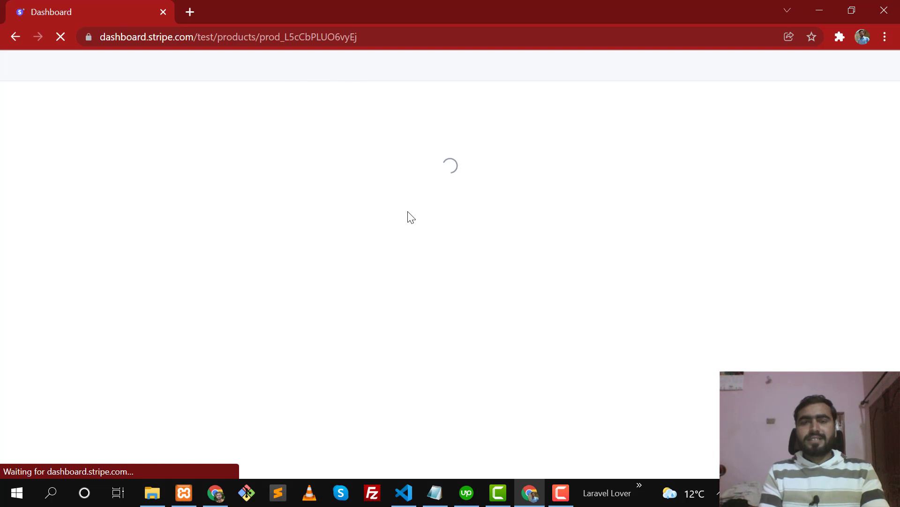
# Check the £15.00 Paid invoice in Stripe's Invoices list, then return to the app.
pyautogui.hotkey('alt', 'Left')
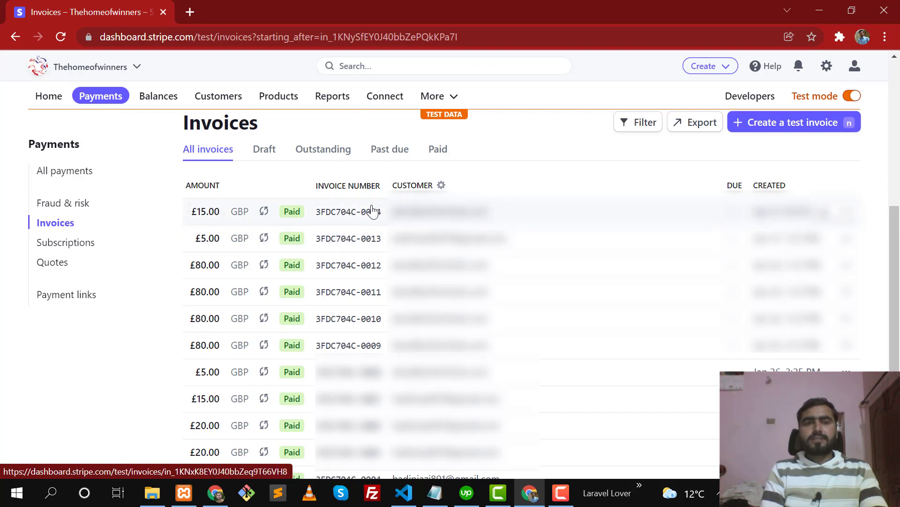
pyautogui.hotkey('alt', 'Tab')
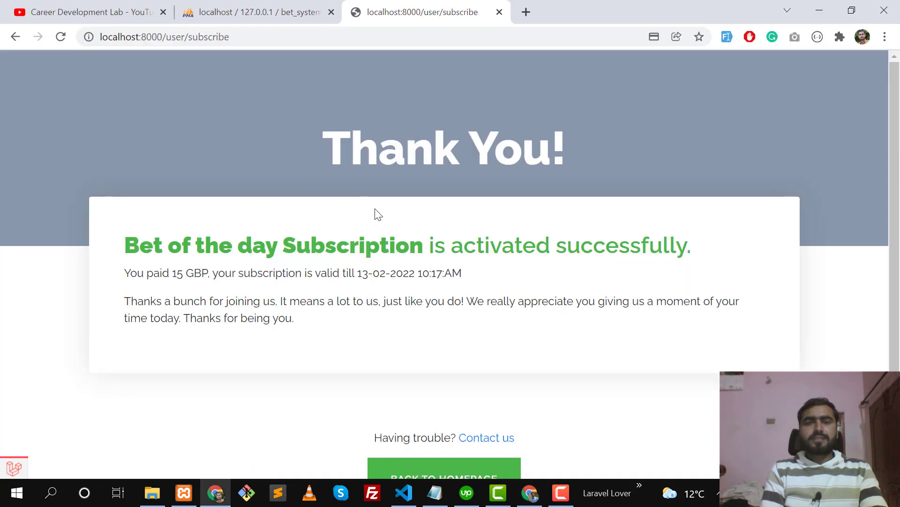
pyautogui.scroll(-1, 375, 235)
# Return to the homepage and point out the Bet of the Day 'Subscriptions ends : 13-02-2022' notice.
pyautogui.click(432, 416)
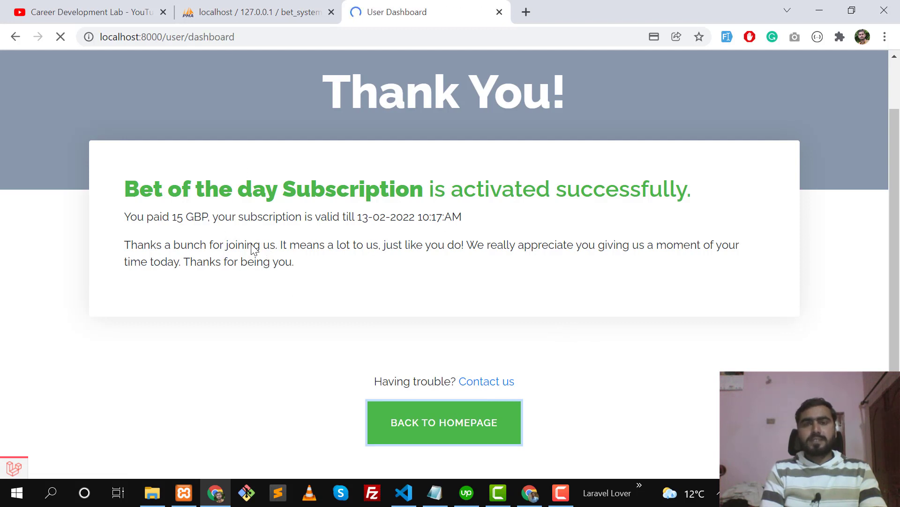
pyautogui.scroll(-5, 202, 282)
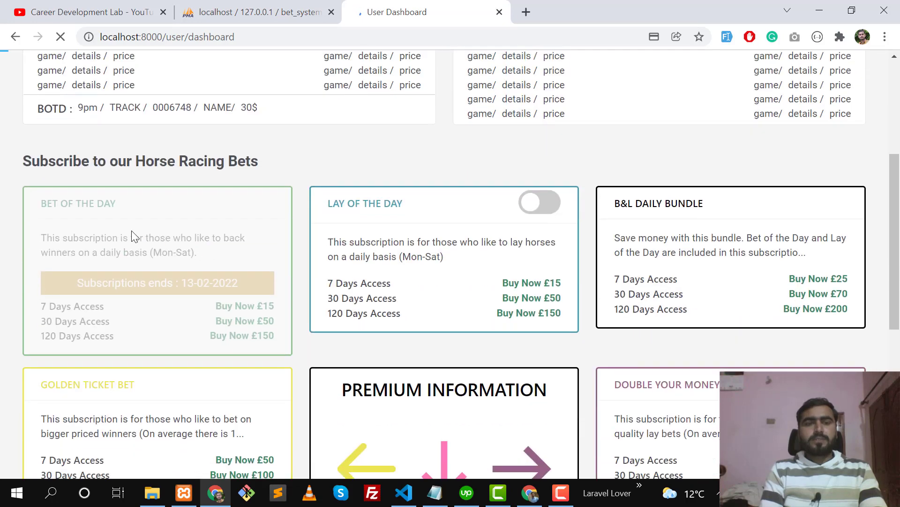
pyautogui.moveTo(105, 286); pyautogui.dragTo(236, 285)
pyautogui.click(170, 283)
pyautogui.click(236, 284)
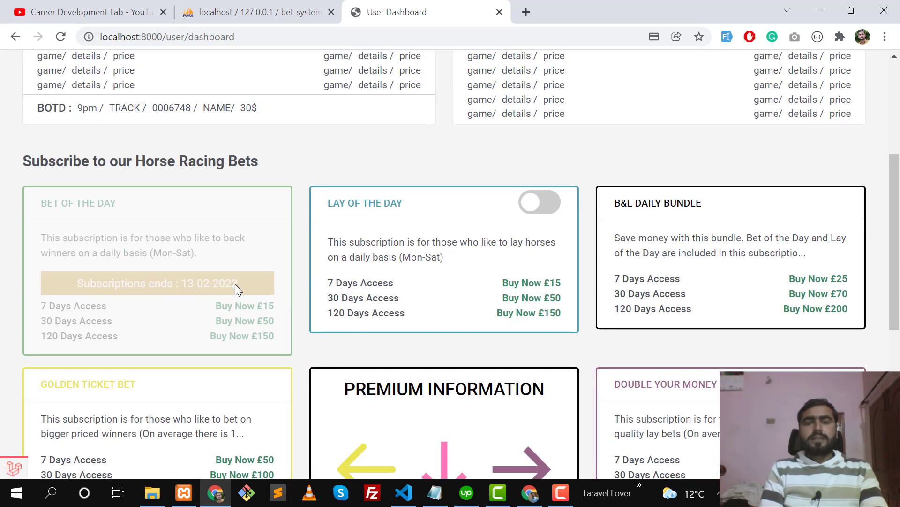
pyautogui.scroll(-1, 257, 291)
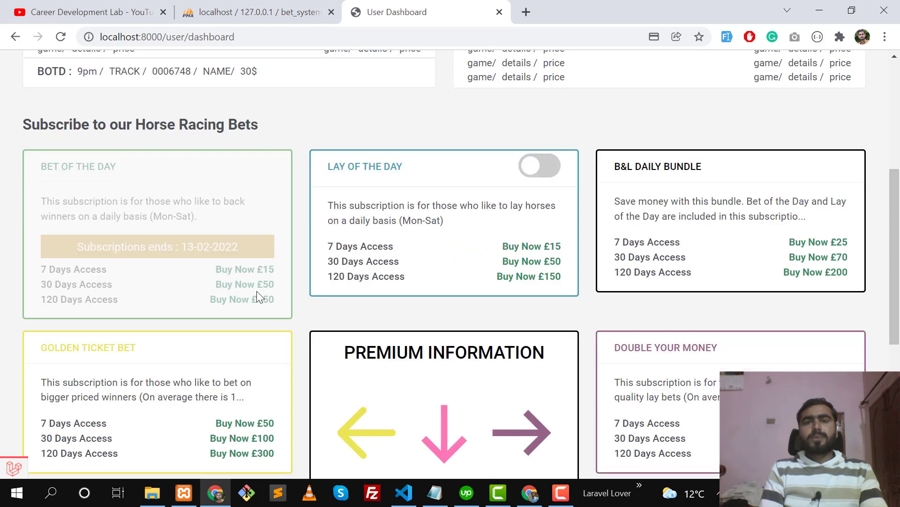